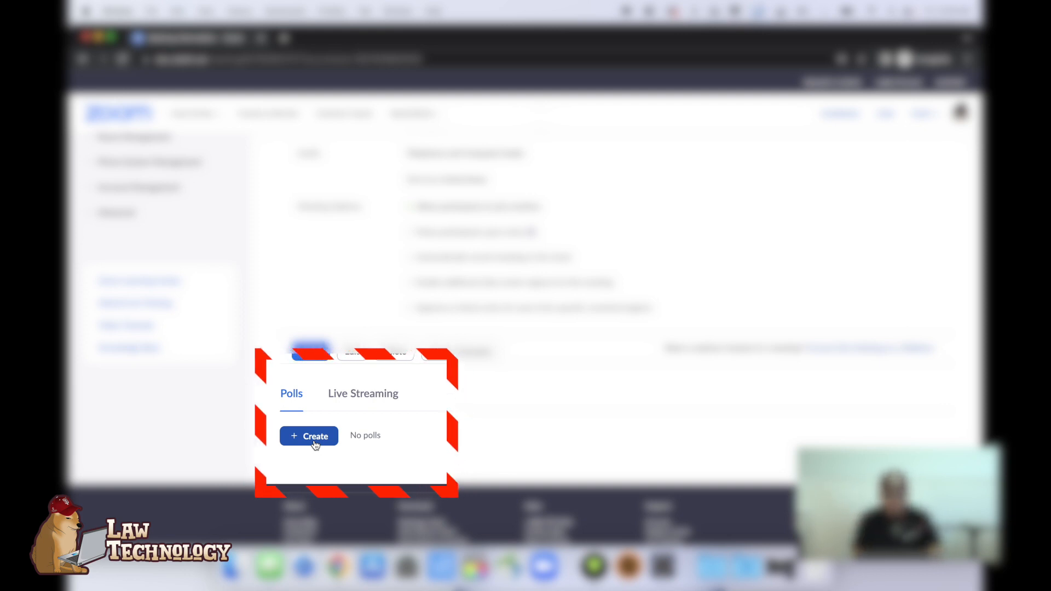
Step: Create a new meeting poll and enter "What is Zoom?" as its first question
{"action": "left_click", "coordinate": [314, 442]}
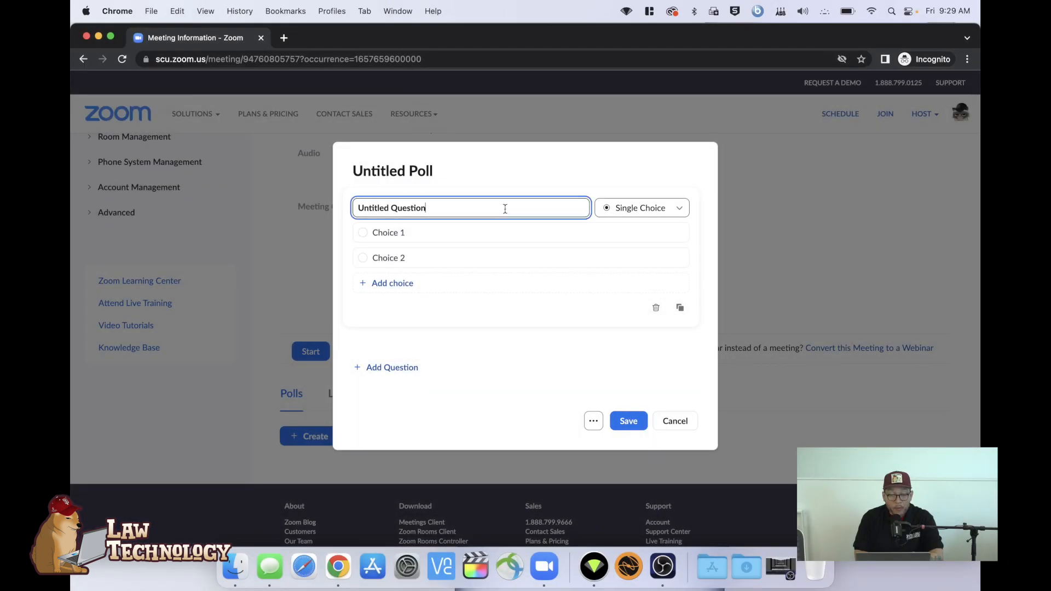
{"action": "left_click_drag", "start_coordinate": [504, 209], "coordinate": [192, 204]}
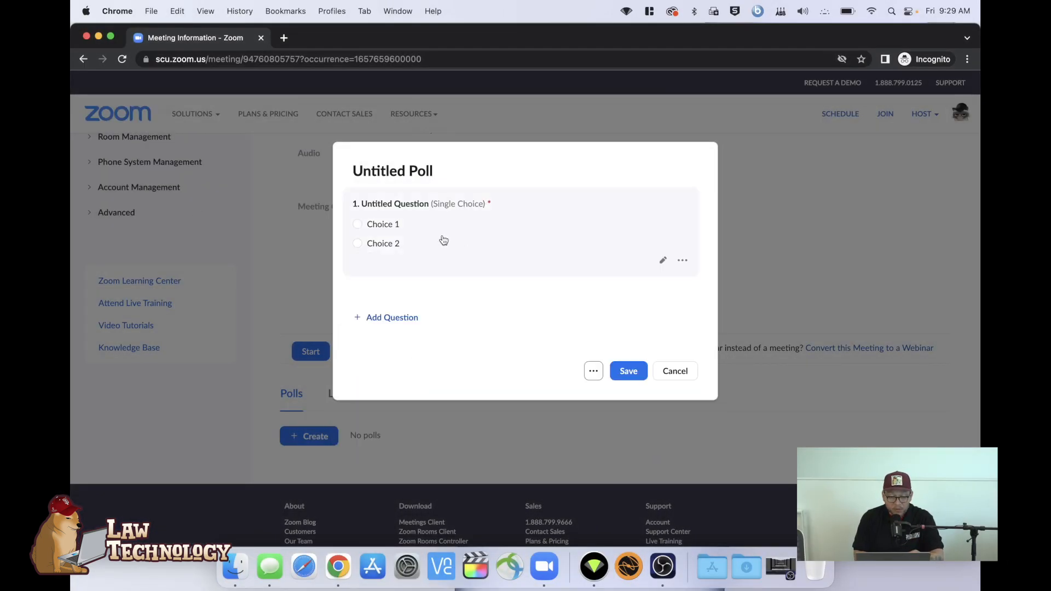
{"action": "left_click", "coordinate": [473, 213]}
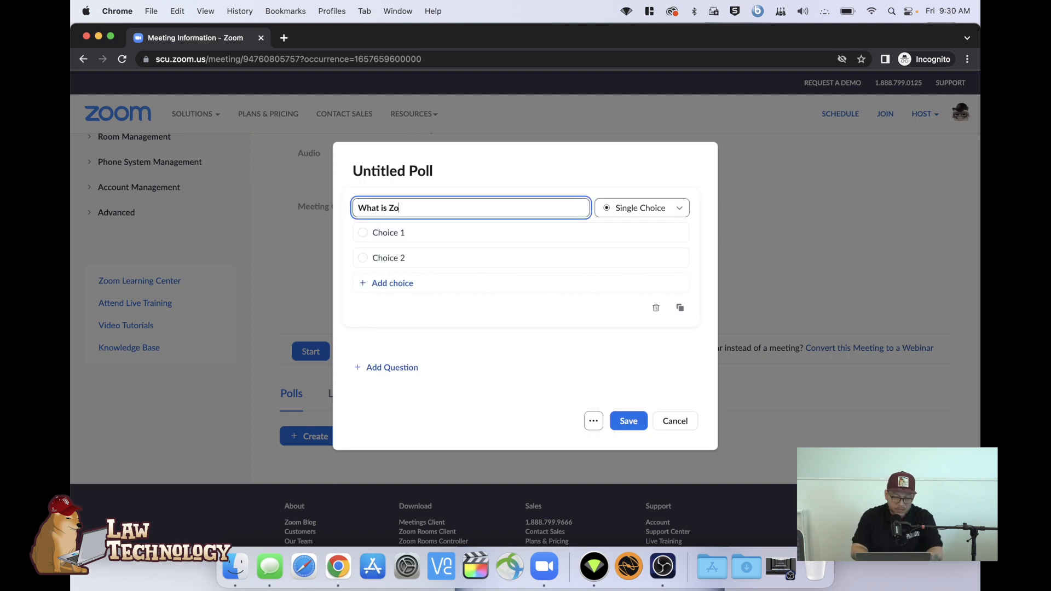
Step: Switch the "What is Zoom?" question to Multiple Choice and back to Single Choice
{"action": "left_click", "coordinate": [680, 215]}
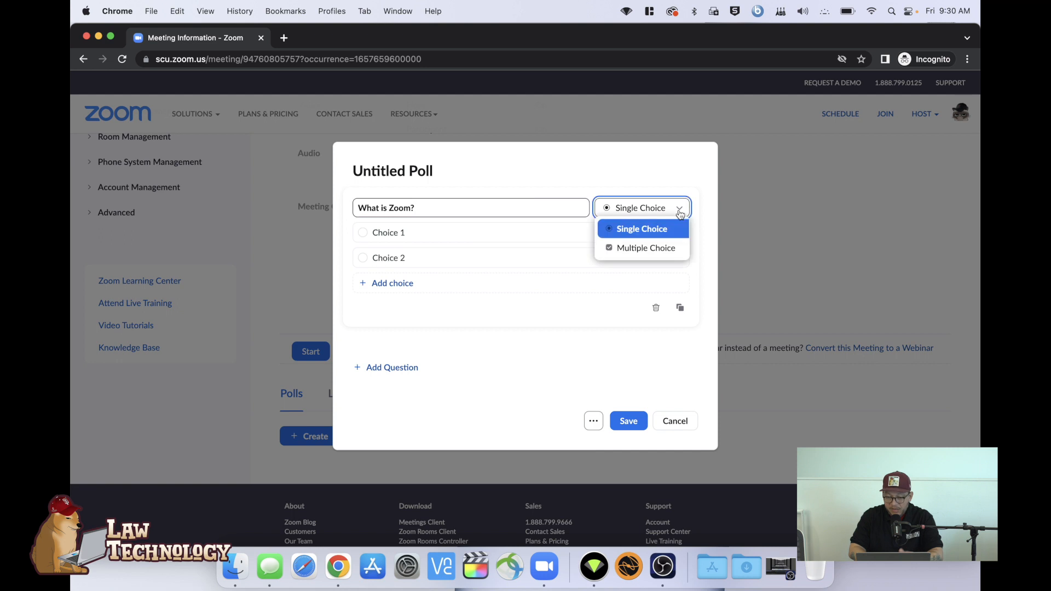
{"action": "left_click", "coordinate": [651, 249]}
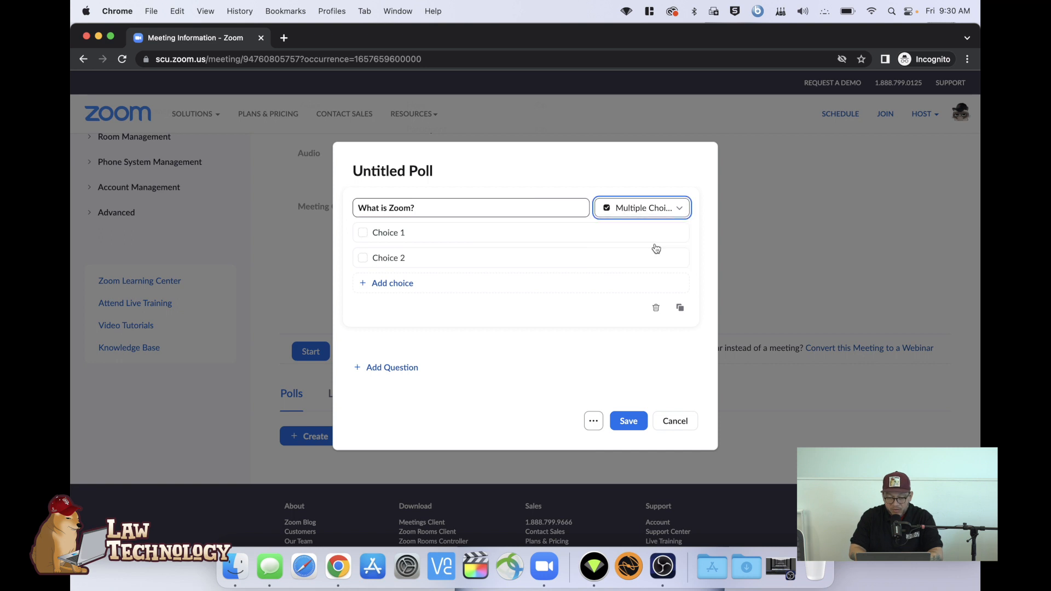
{"action": "left_click", "coordinate": [661, 207]}
{"action": "left_click", "coordinate": [641, 228]}
{"action": "left_click", "coordinate": [291, 225]}
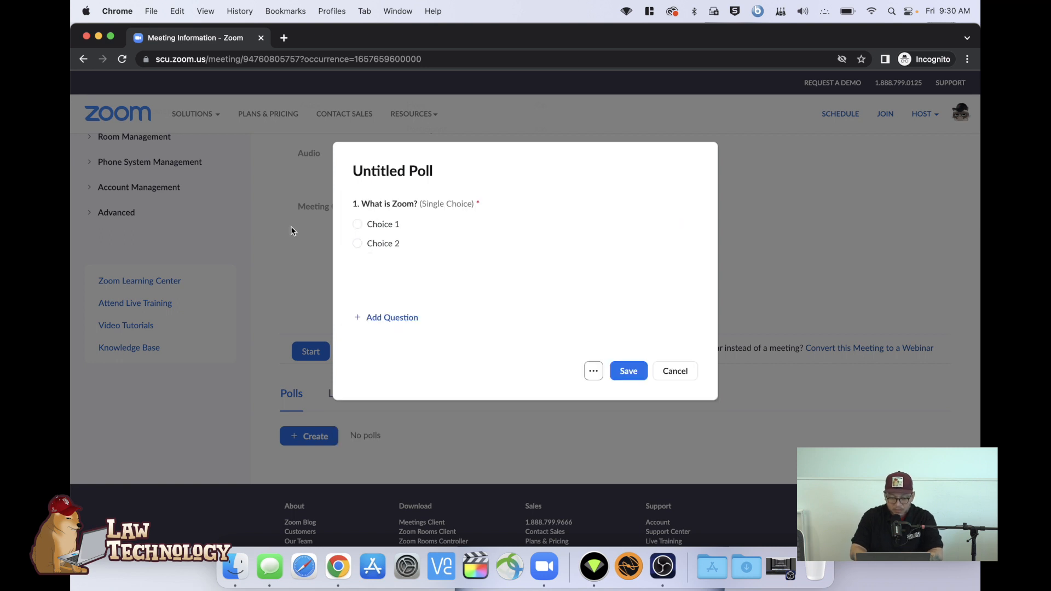
Step: Set the first answer to "An Application" and add a third and fourth choice to the question
{"action": "left_click", "coordinate": [407, 225]}
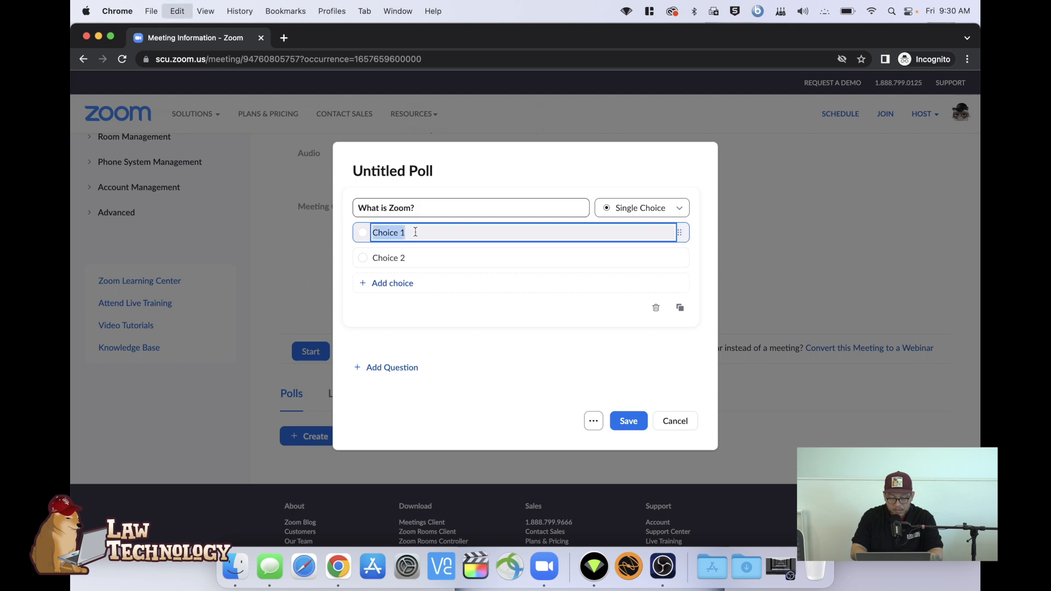
{"action": "left_click", "coordinate": [417, 255]}
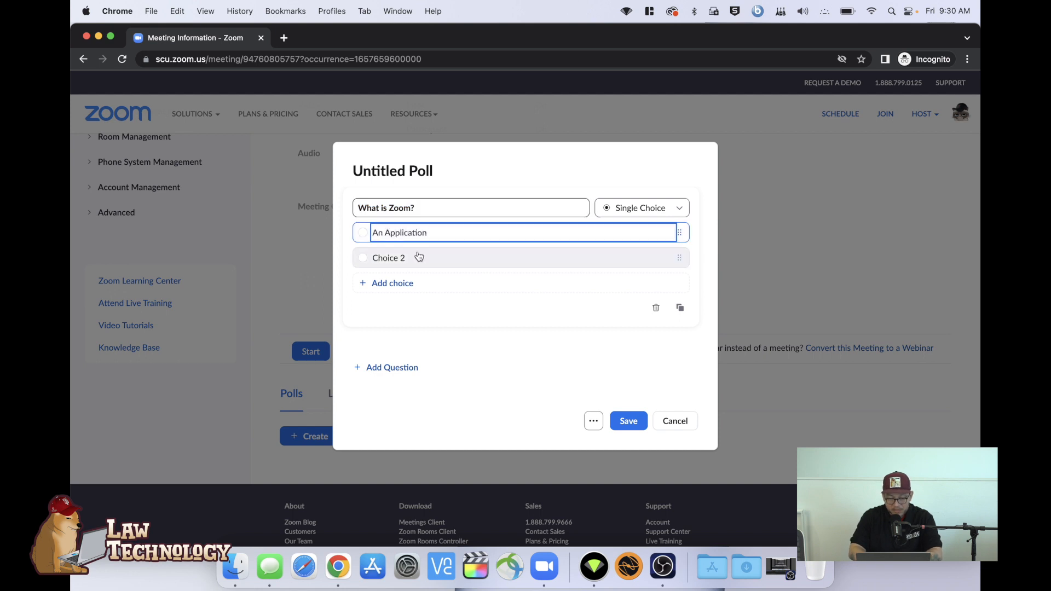
{"action": "mouse_move", "coordinate": [679, 232]}
{"action": "left_mouse_down"}
{"action": "mouse_move", "coordinate": [676, 259]}
{"action": "mouse_move", "coordinate": [680, 237]}
{"action": "left_mouse_up"}
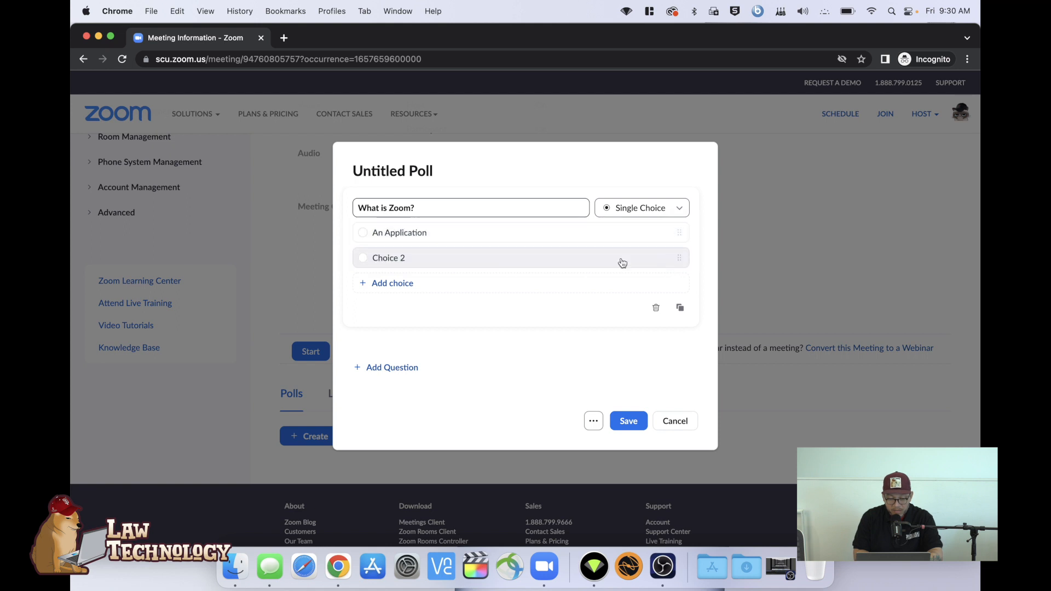
{"action": "left_click", "coordinate": [410, 283]}
{"action": "left_click", "coordinate": [389, 308]}
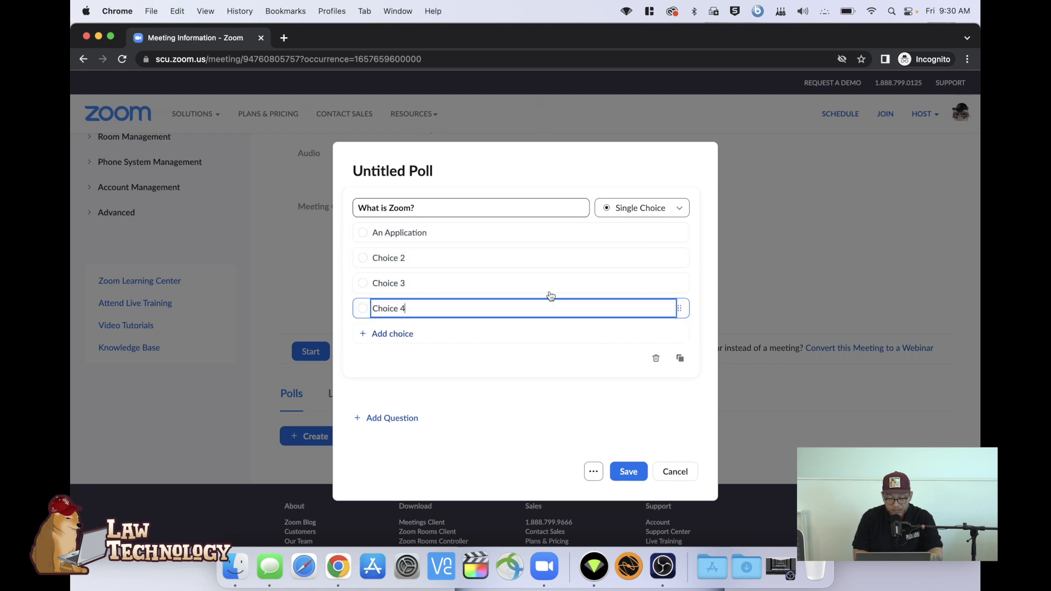
Step: Duplicate the question and change the copy to "What is an application?" as Multiple Choice with "A program" as its first answer
{"action": "left_click", "coordinate": [681, 358]}
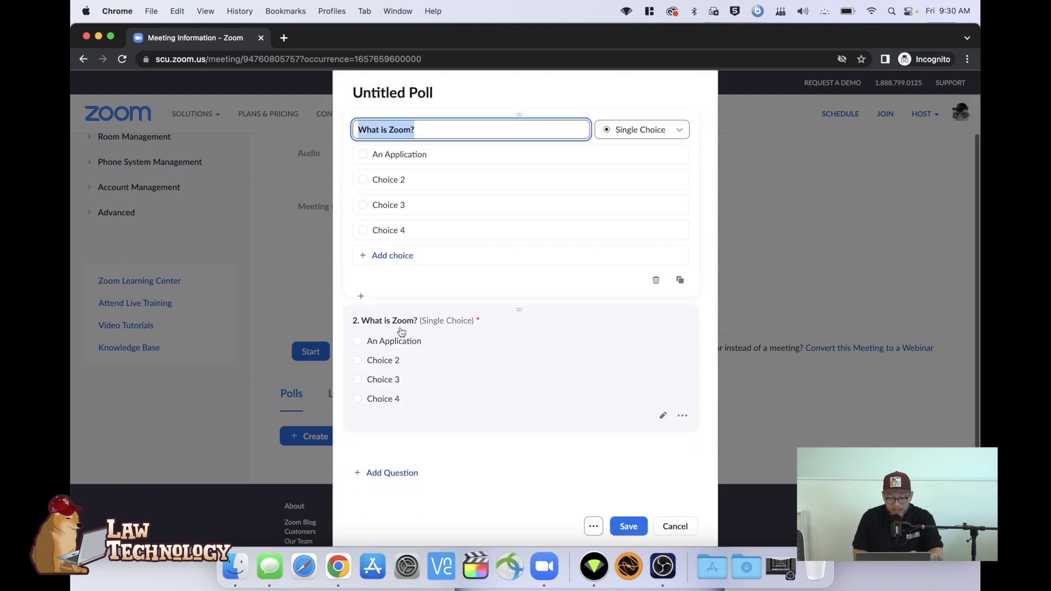
{"action": "left_click", "coordinate": [406, 332]}
{"action": "left_click", "coordinate": [410, 317]}
{"action": "left_click", "coordinate": [426, 267]}
{"action": "left_click", "coordinate": [242, 254]}
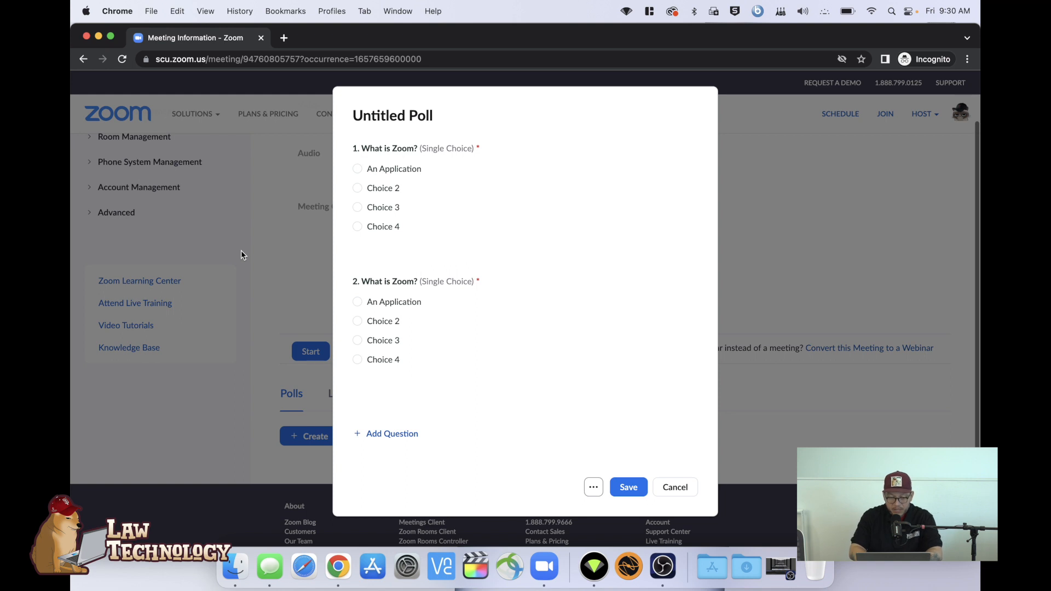
{"action": "left_click", "coordinate": [432, 269]}
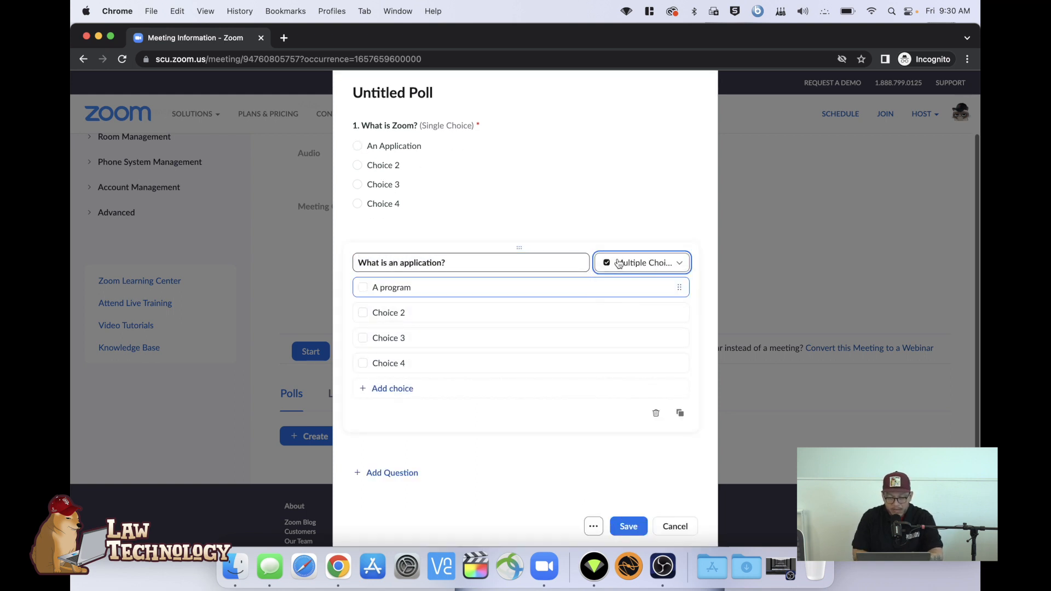
Step: Allow participants to answer the poll's questions anonymously and save the poll
{"action": "scroll", "coordinate": [635, 268], "scroll_direction": "up", "scroll_amount": 2}
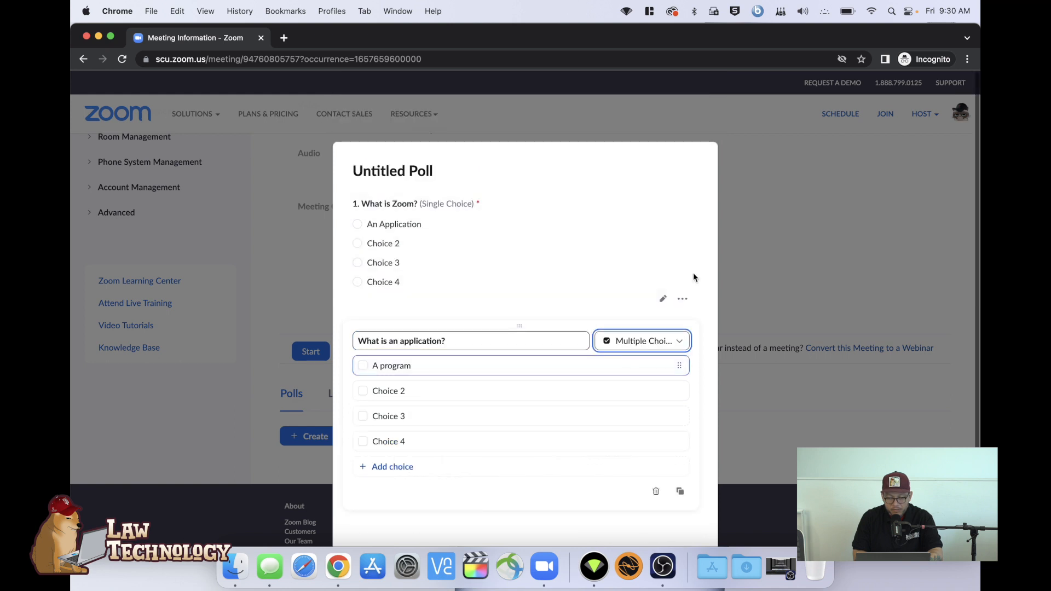
{"action": "left_click", "coordinate": [621, 209]}
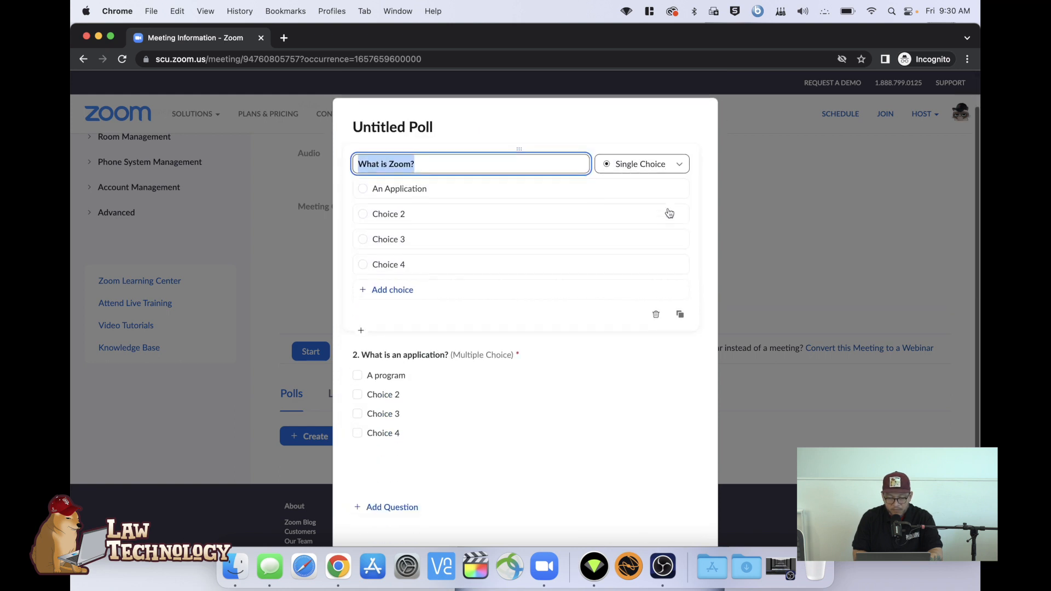
{"action": "scroll", "coordinate": [591, 383], "scroll_direction": "down", "scroll_amount": 3}
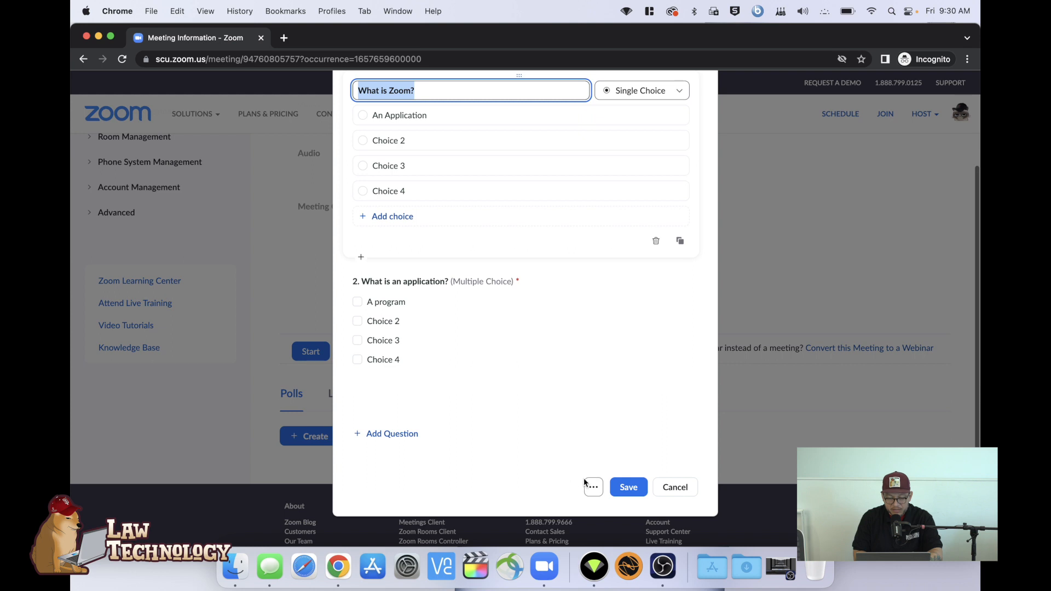
{"action": "left_click", "coordinate": [591, 486]}
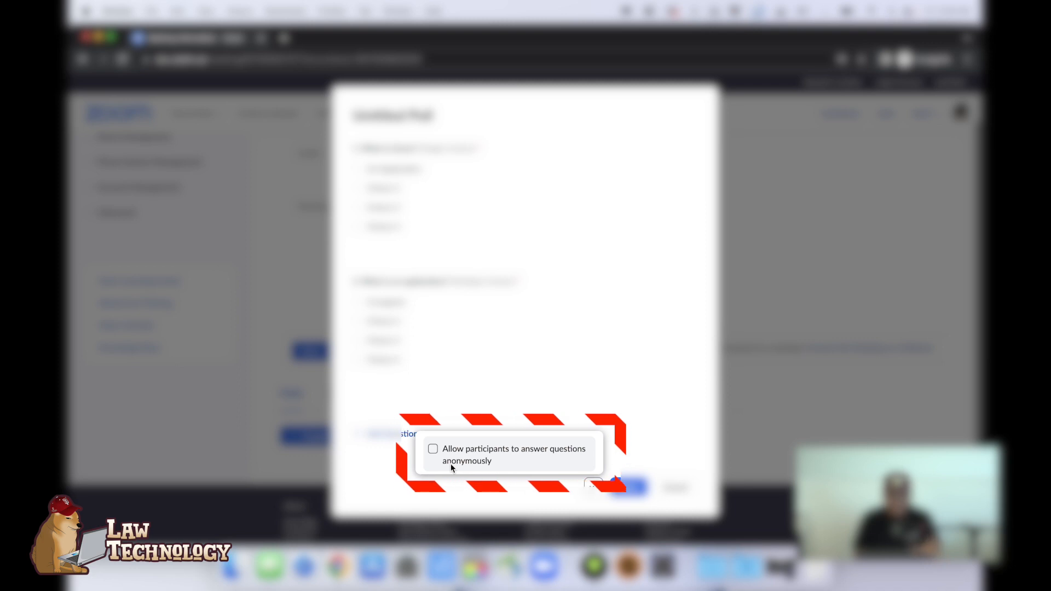
{"action": "left_click", "coordinate": [470, 464]}
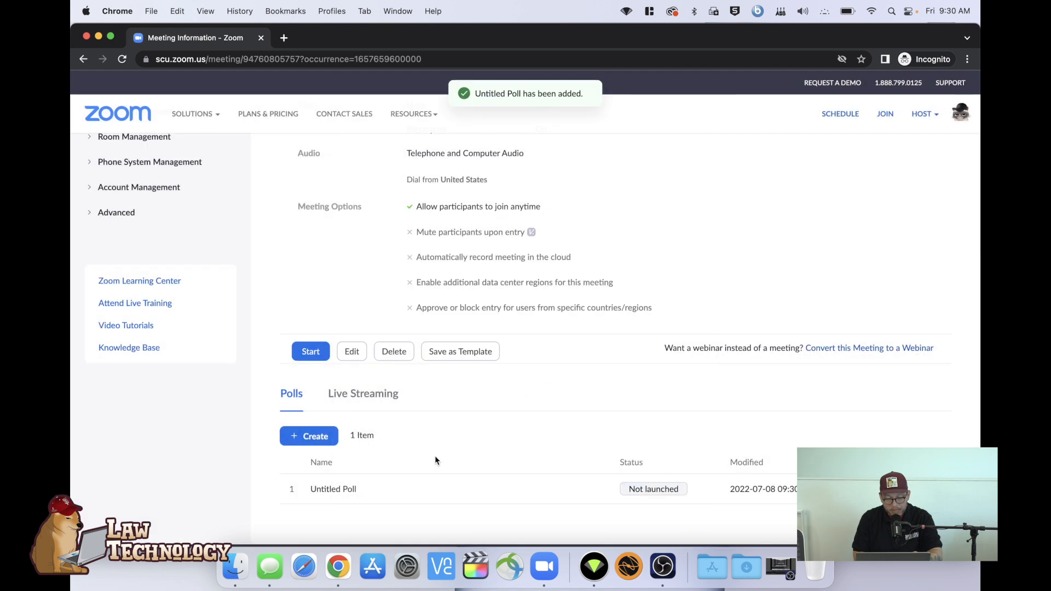
{"action": "scroll", "coordinate": [454, 438], "scroll_direction": "down", "scroll_amount": 3}
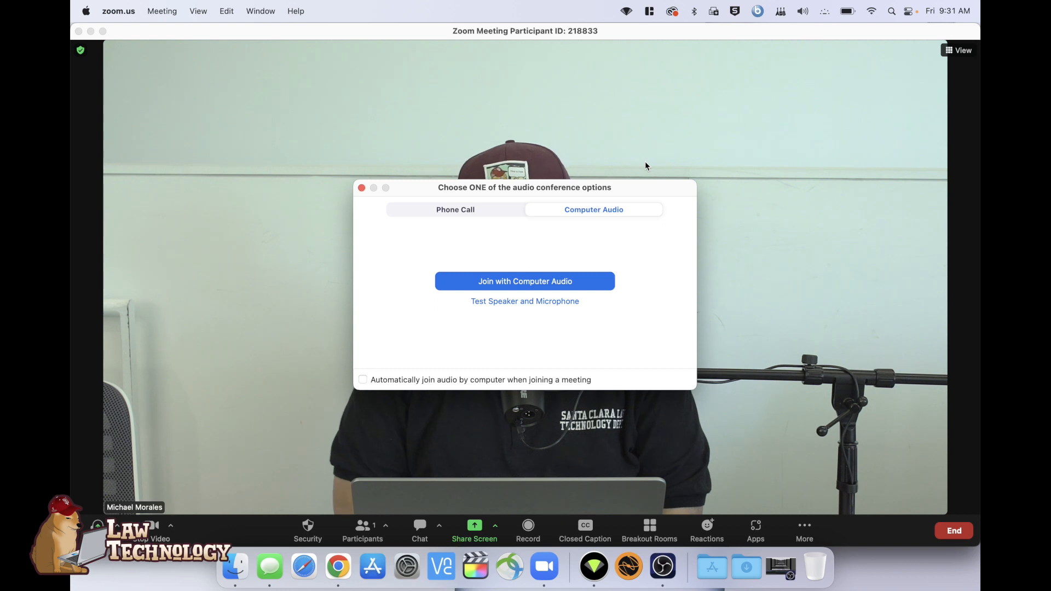
Step: Dismiss the audio options in the Zoom meeting and open its untitled poll for editing
{"action": "left_click", "coordinate": [361, 188]}
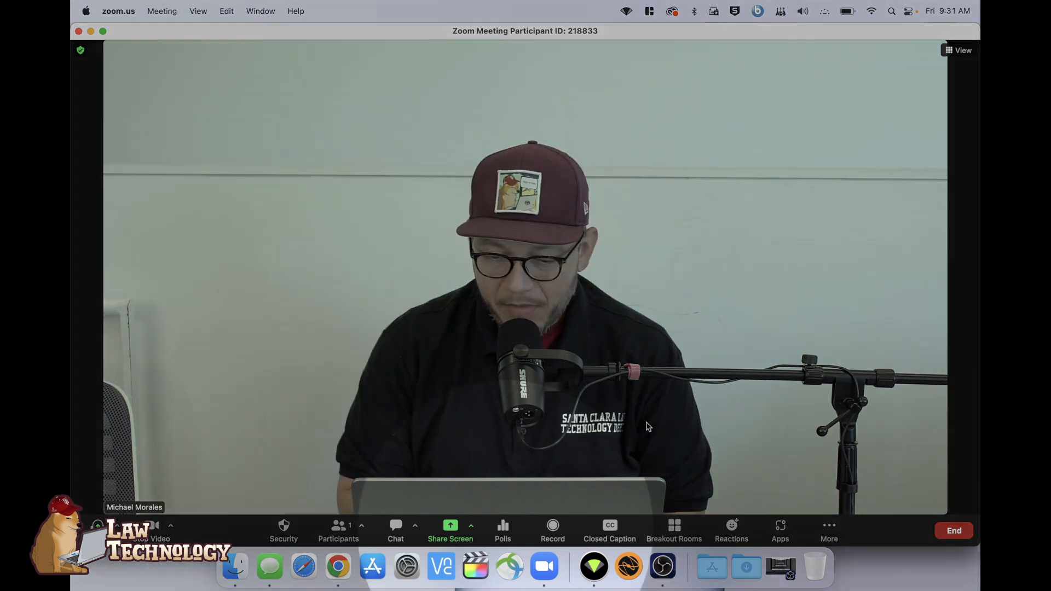
{"action": "left_click", "coordinate": [502, 530]}
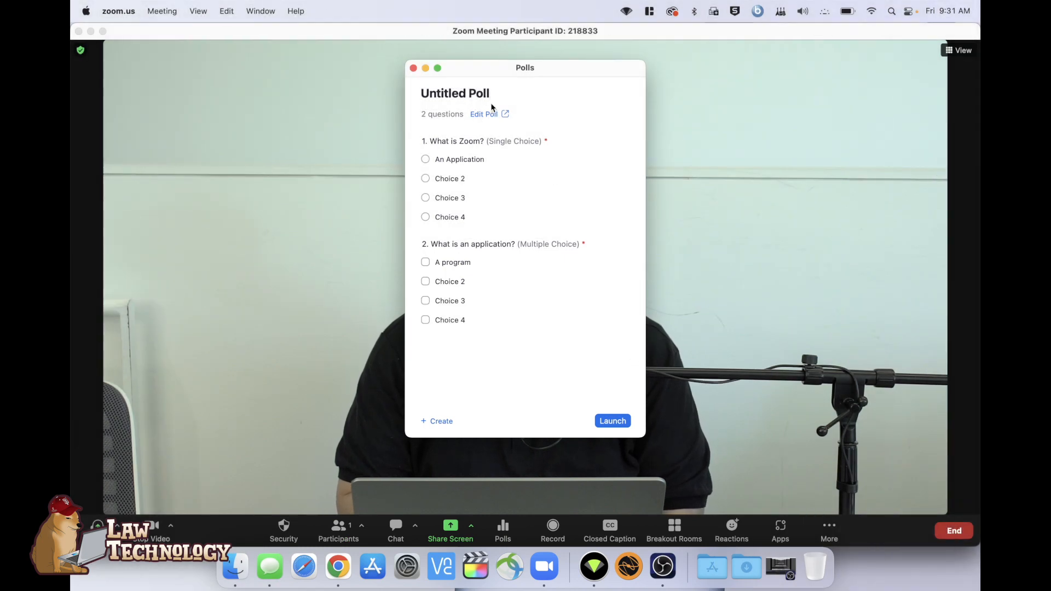
{"action": "left_click", "coordinate": [492, 115]}
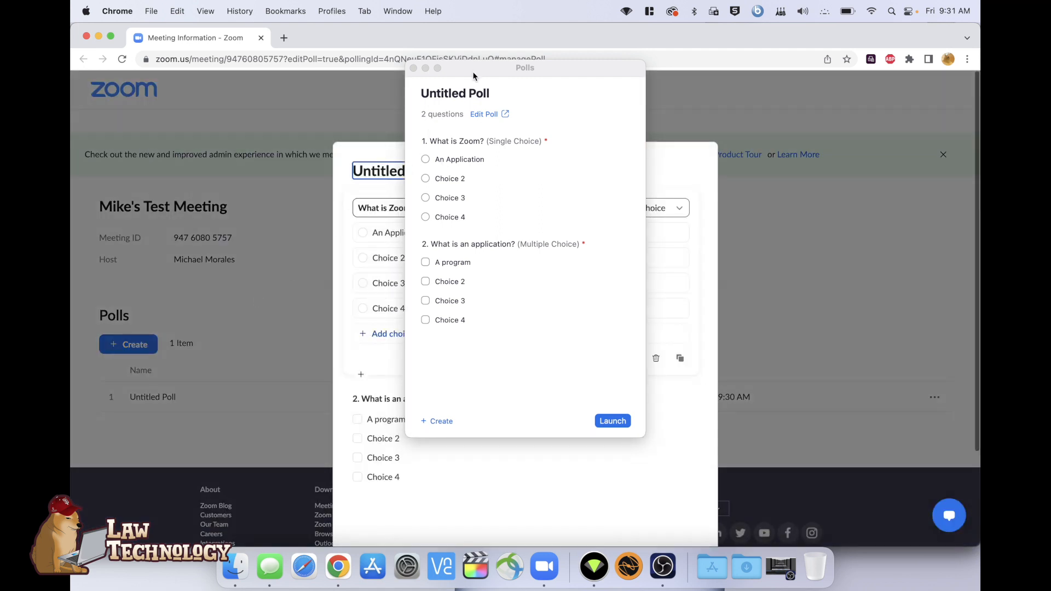
Step: Rename the poll with the host's first name followed by "Test Poll", save it, and quit Chrome
{"action": "left_click_drag", "start_coordinate": [474, 76], "coordinate": [681, 104]}
{"action": "left_click", "coordinate": [404, 174]}
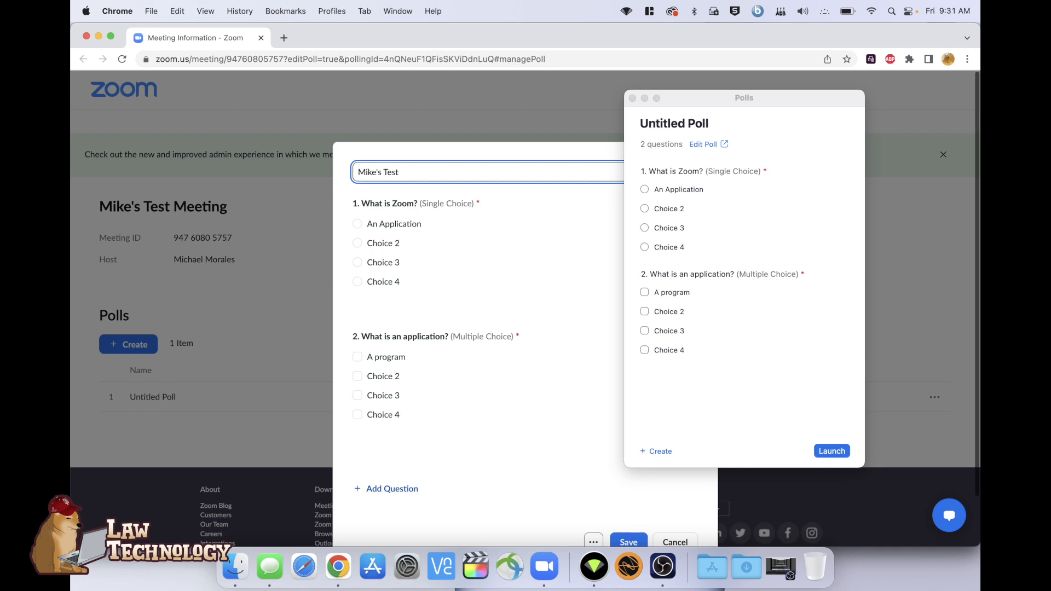
{"action": "left_click", "coordinate": [619, 545]}
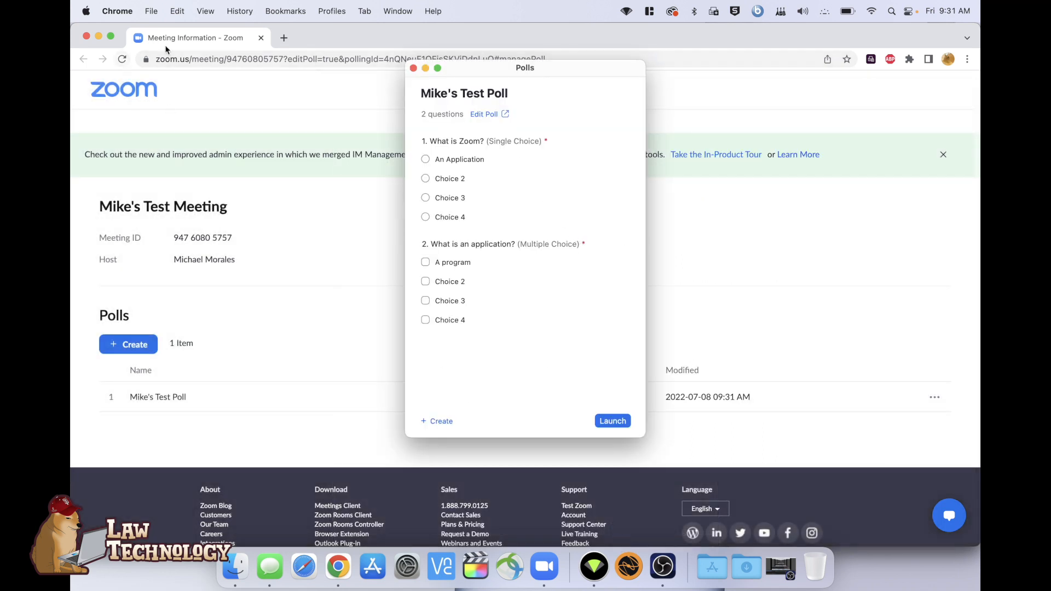
{"action": "left_click", "coordinate": [126, 11]}
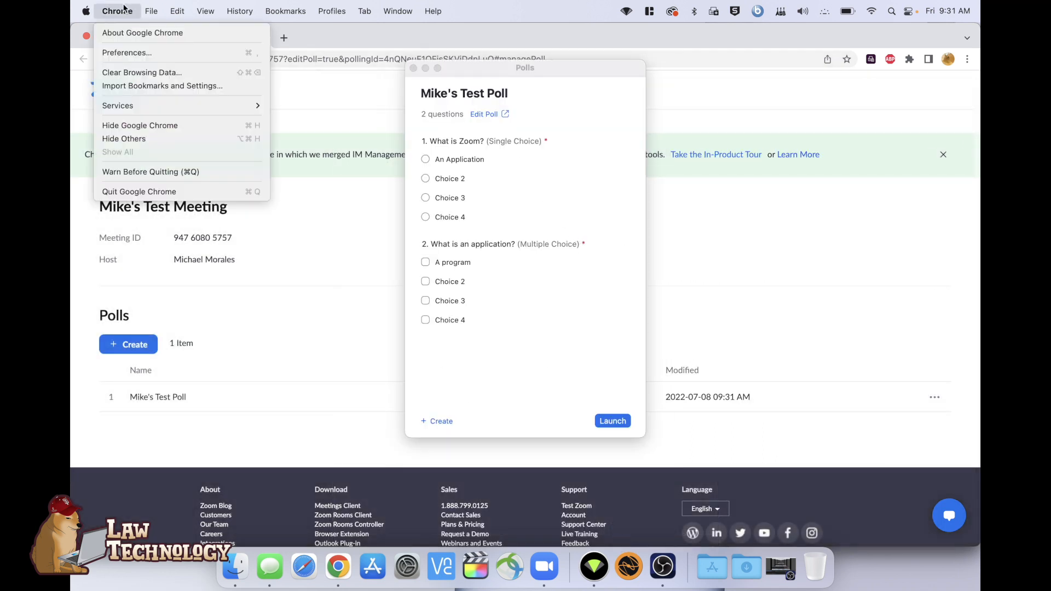
{"action": "left_click", "coordinate": [143, 192]}
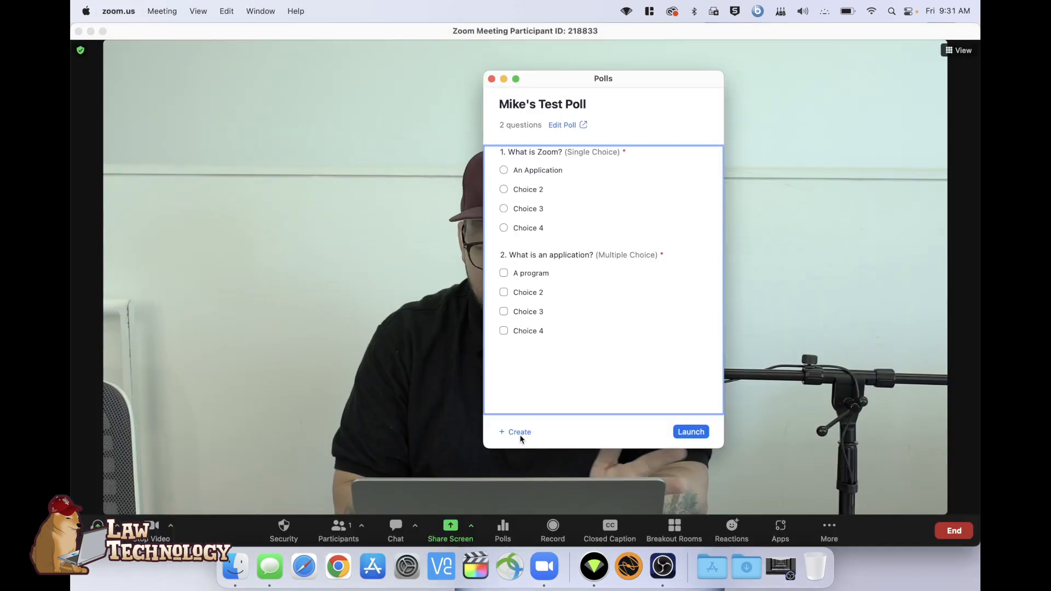
Step: Create a second poll from within the meeting, title it "Untitled Poll 2", and save it
{"action": "left_click", "coordinate": [518, 432]}
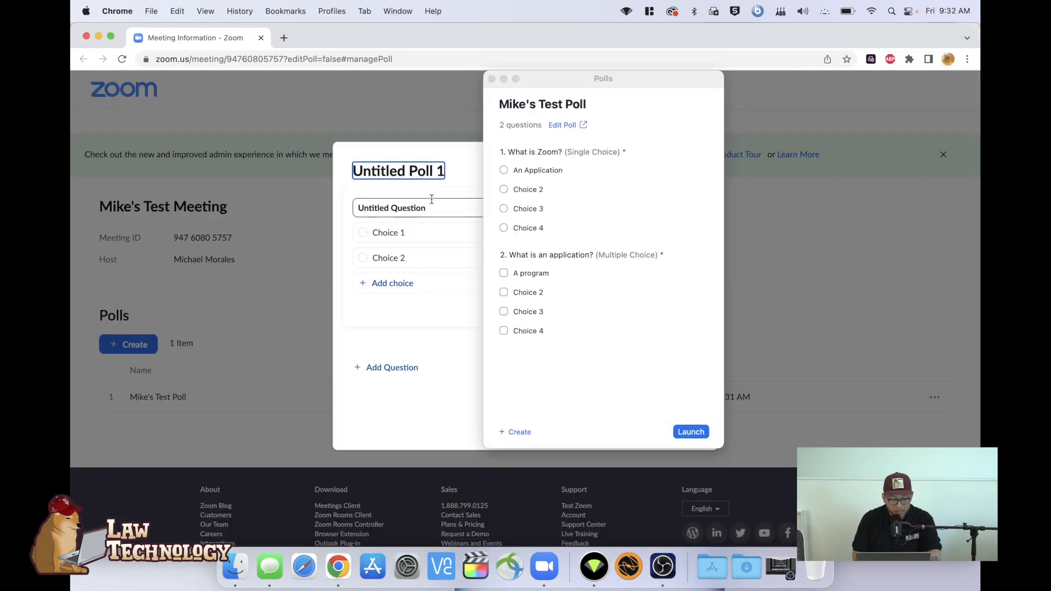
{"action": "left_click_drag", "start_coordinate": [536, 77], "coordinate": [799, 97]}
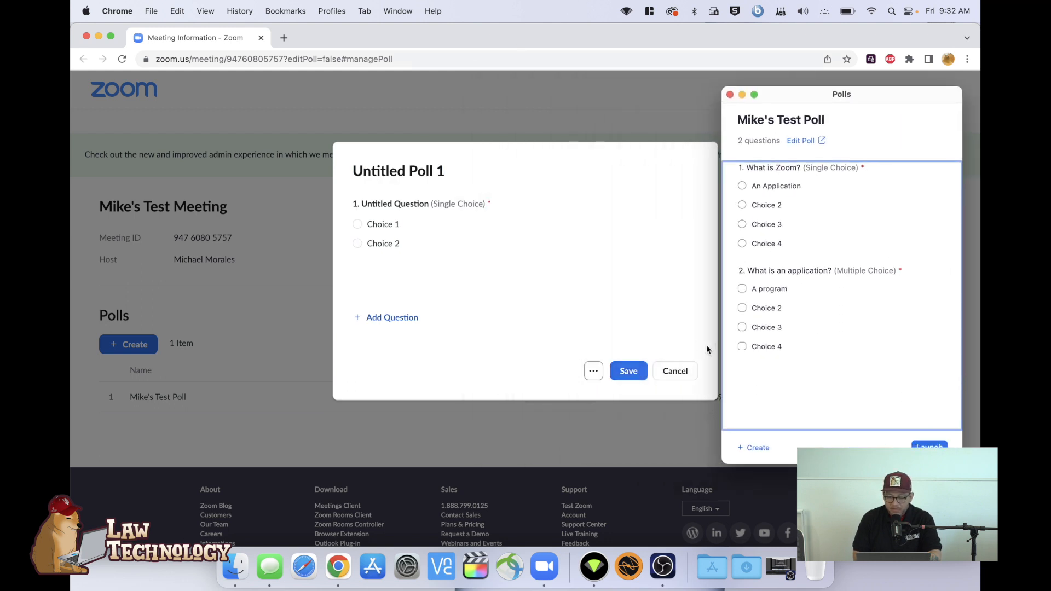
{"action": "left_click", "coordinate": [448, 176]}
{"action": "left_click", "coordinate": [447, 175]}
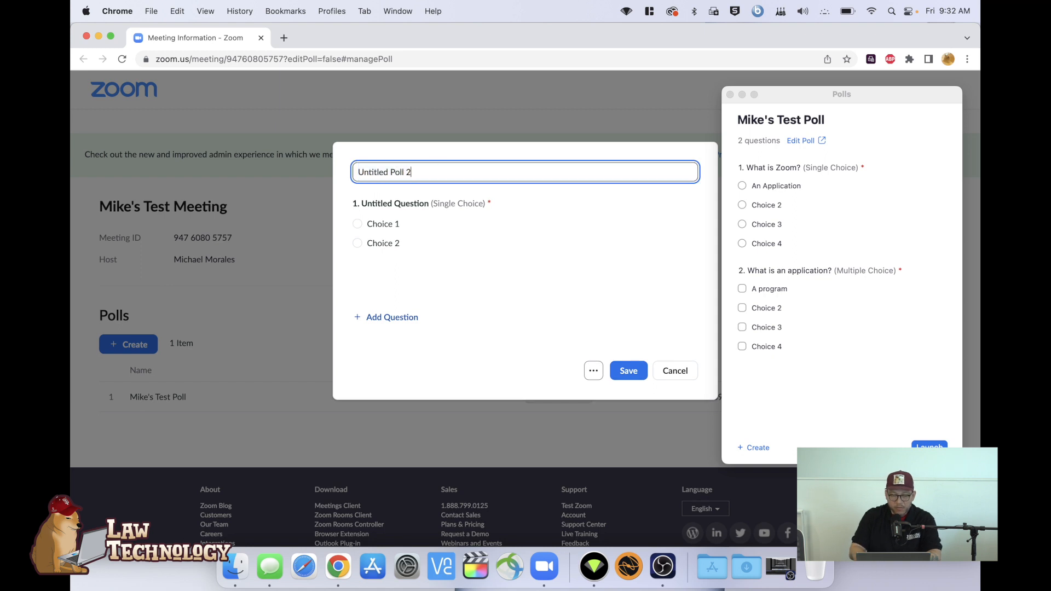
{"action": "key", "text": "Return"}
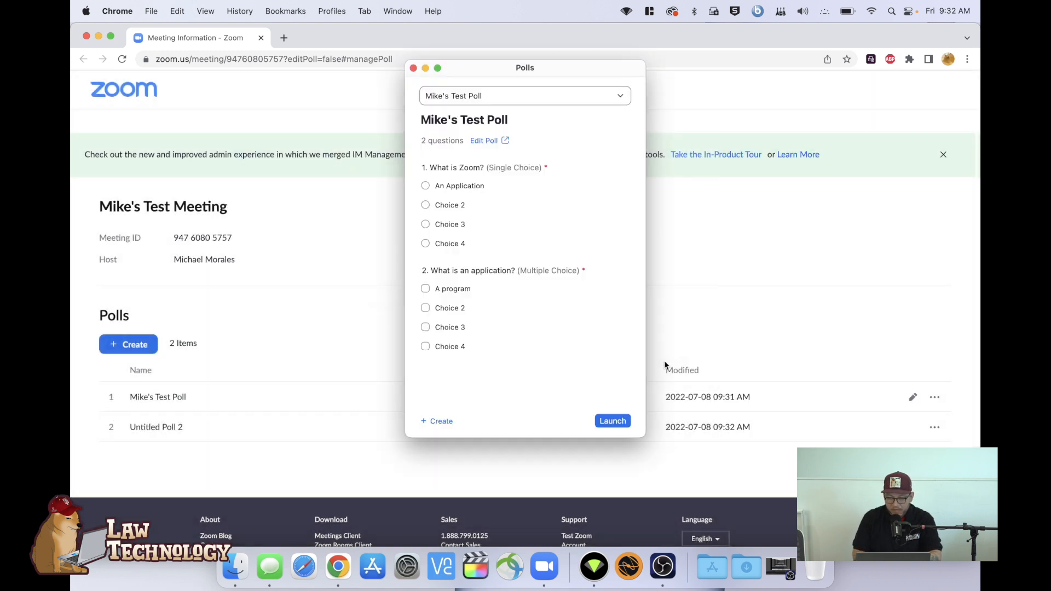
Step: Choose the two-question test poll in the meeting's poll list and minimize the browser window
{"action": "left_click", "coordinate": [620, 97]}
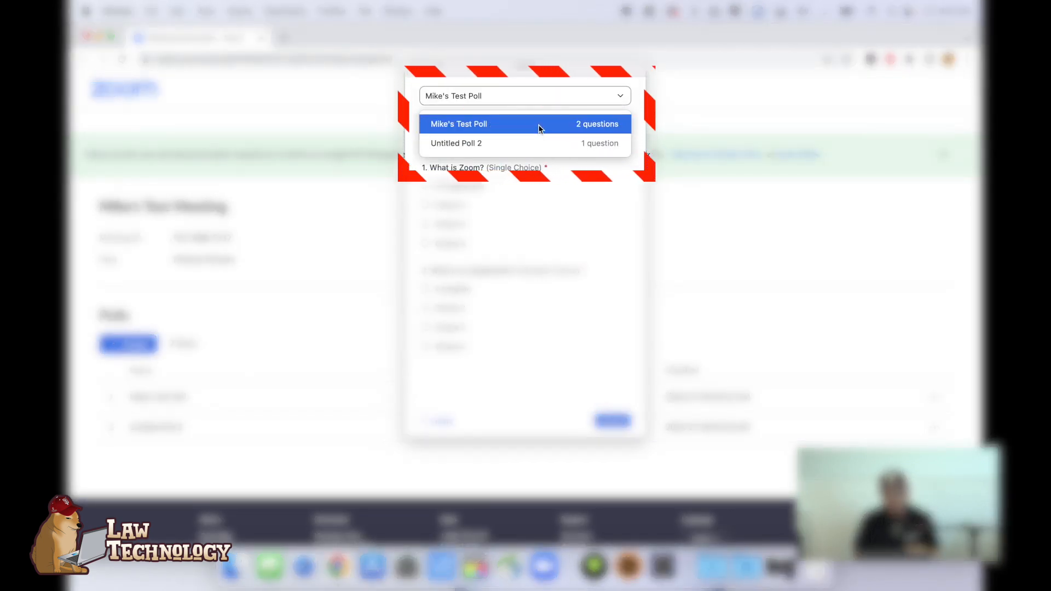
{"action": "left_click", "coordinate": [537, 125]}
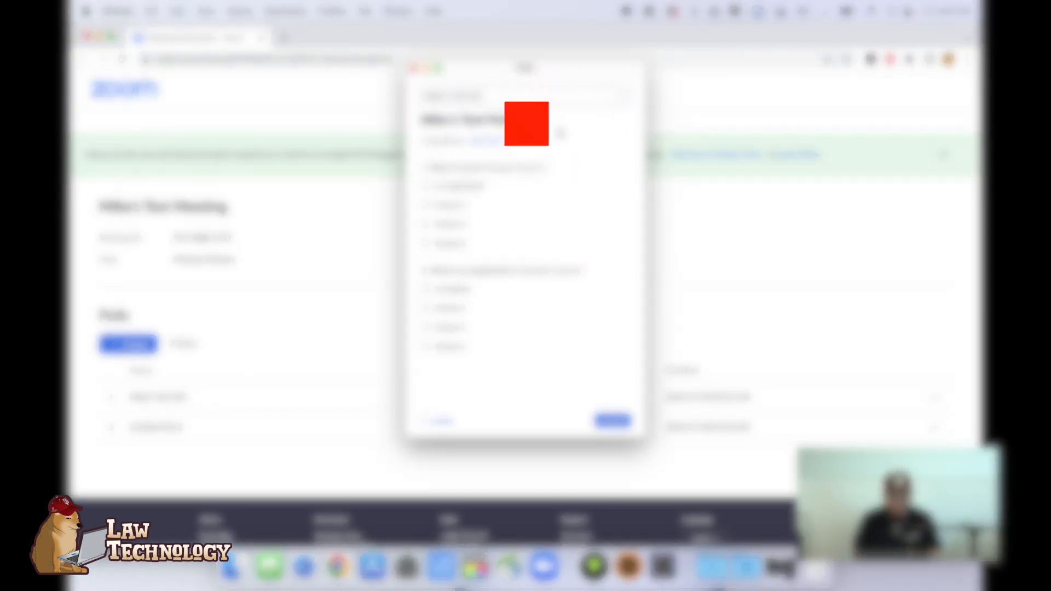
{"action": "left_click", "coordinate": [99, 36]}
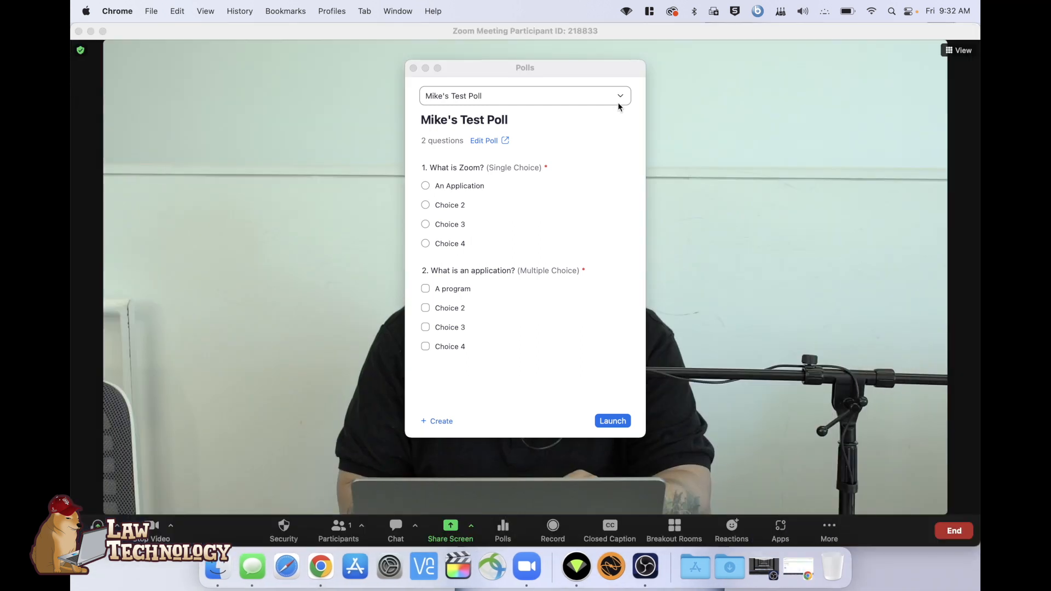
Step: Launch the selected test poll in the meeting and end it
{"action": "left_click", "coordinate": [613, 422]}
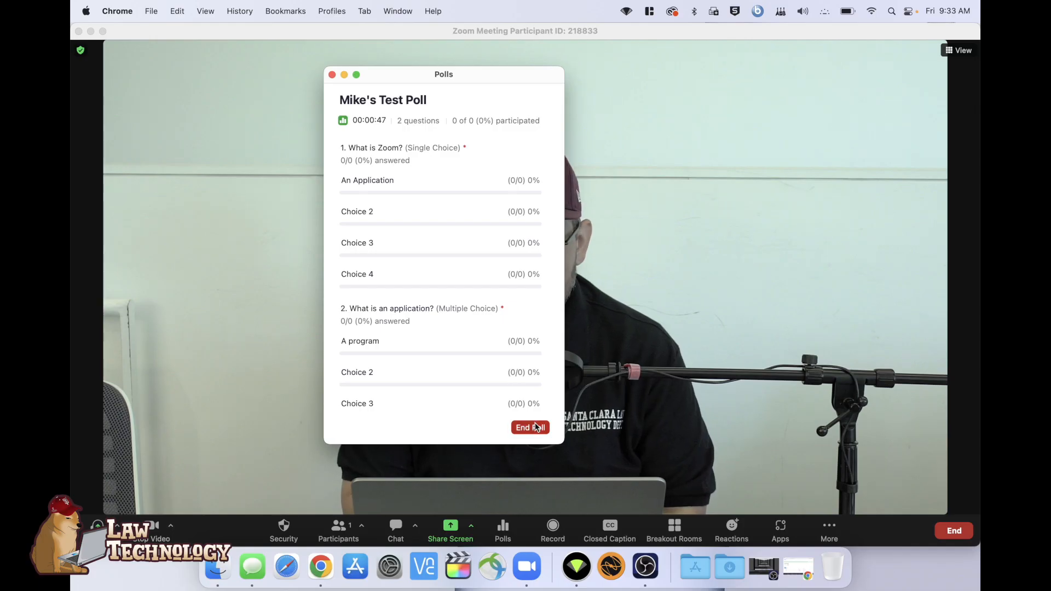
{"action": "left_click", "coordinate": [527, 427]}
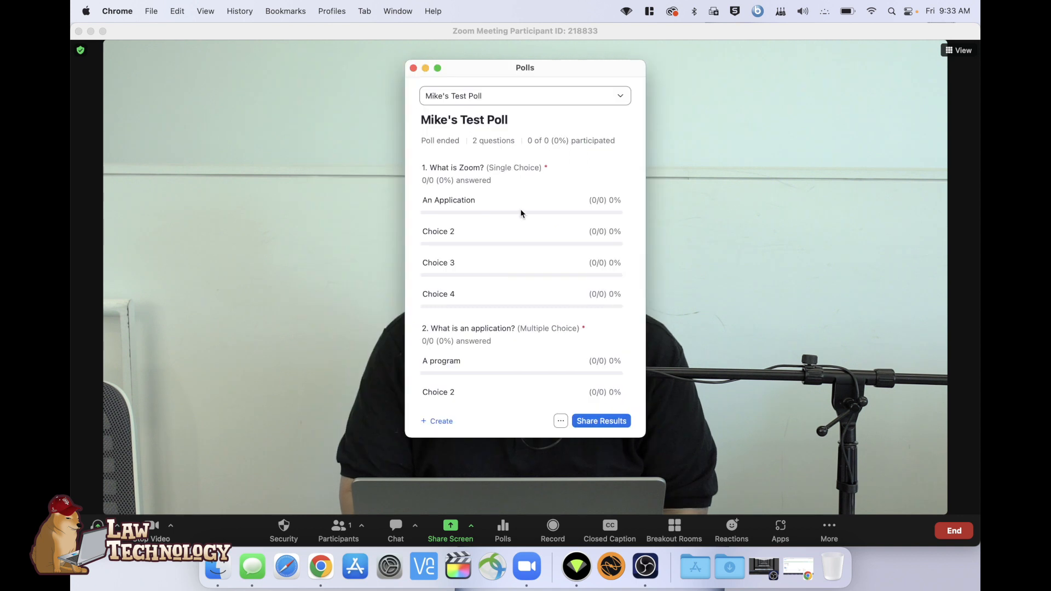
Step: Share the ended two-question test poll's results with the meeting participants and stop sharing them
{"action": "scroll", "coordinate": [590, 346], "scroll_direction": "down", "scroll_amount": 2}
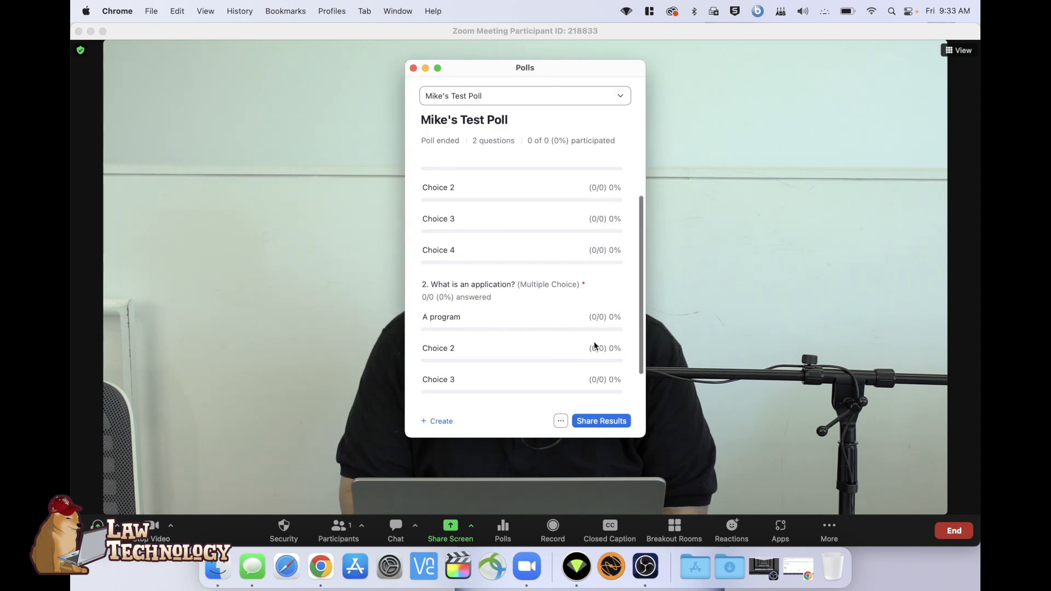
{"action": "scroll", "coordinate": [594, 346], "scroll_direction": "up", "scroll_amount": 2}
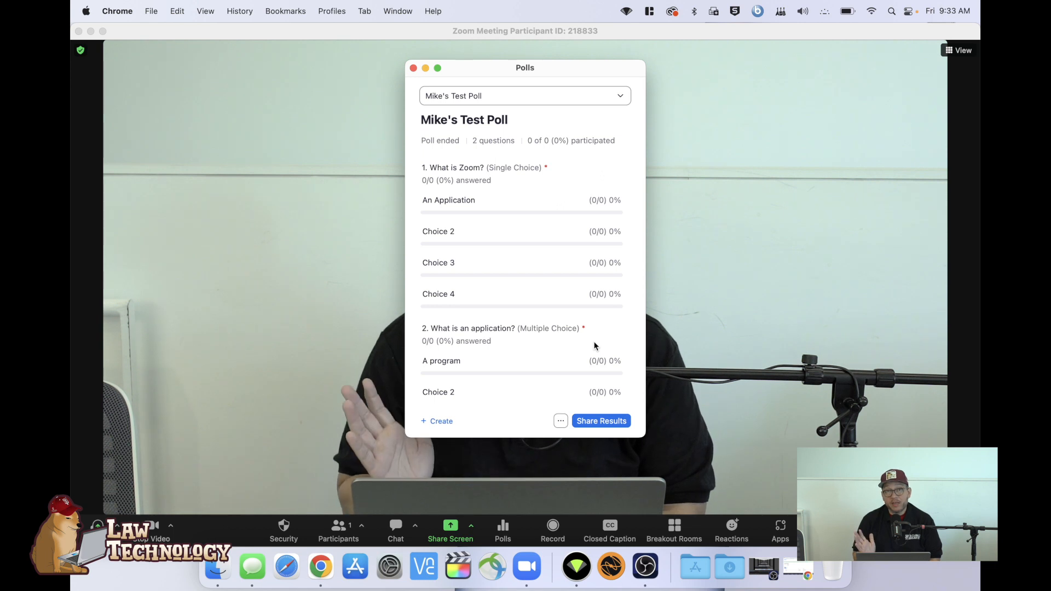
{"action": "left_click", "coordinate": [594, 423]}
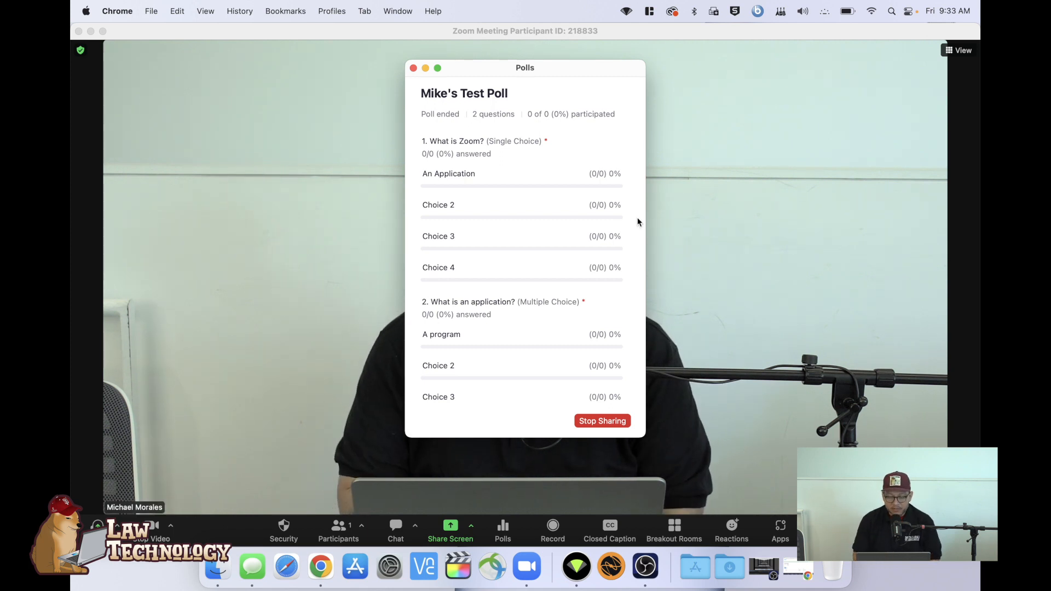
{"action": "left_click", "coordinate": [597, 422]}
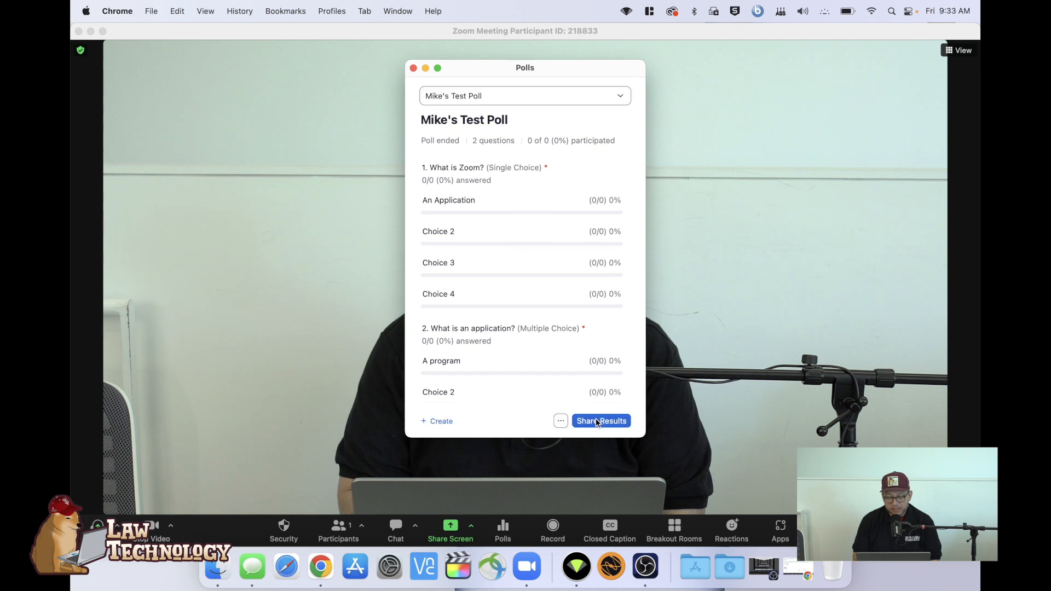
{"action": "left_click", "coordinate": [560, 421]}
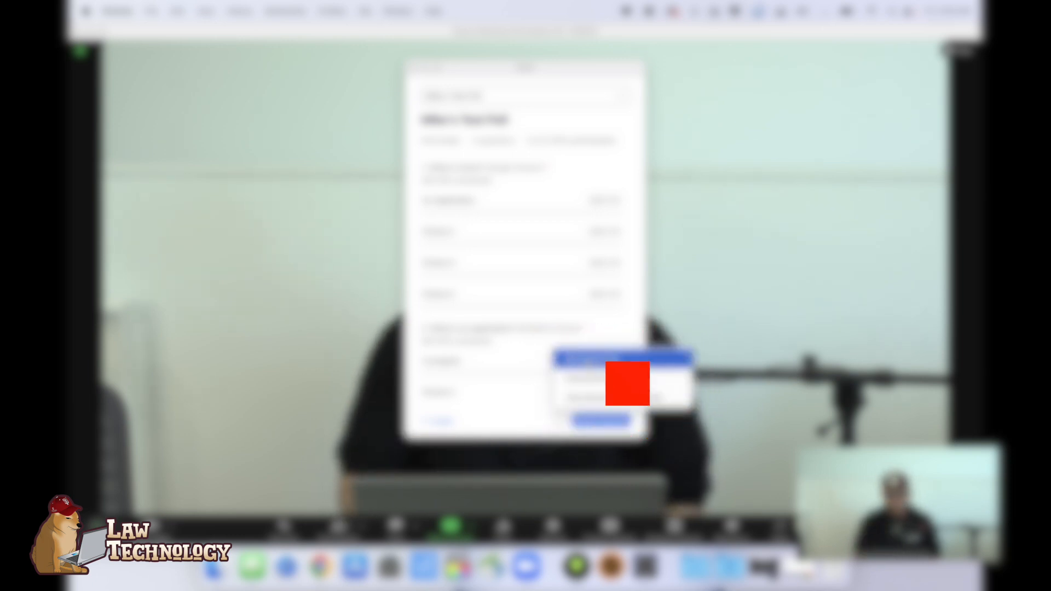
{"action": "left_click", "coordinate": [588, 357]}
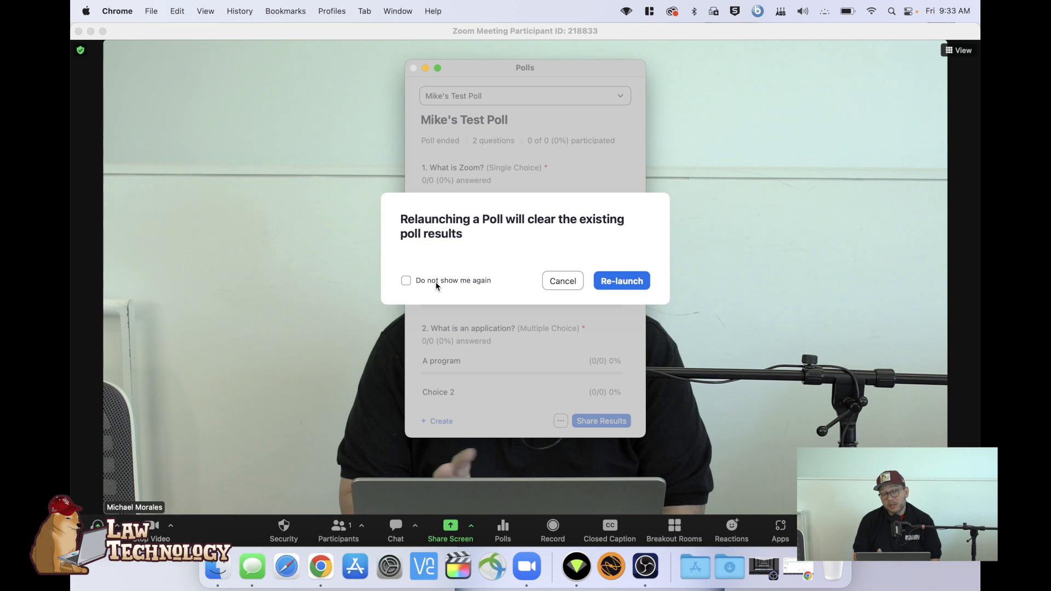
{"action": "left_click", "coordinate": [568, 282]}
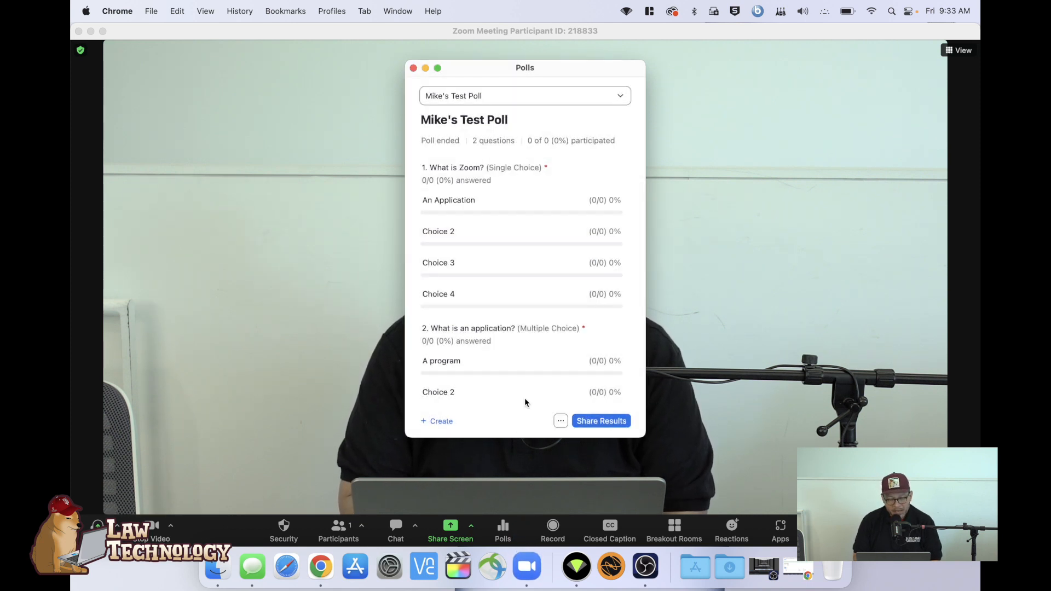
Step: Switch to the poll "Untitled Poll 2" and launch it in the meeting
{"action": "left_click", "coordinate": [573, 98]}
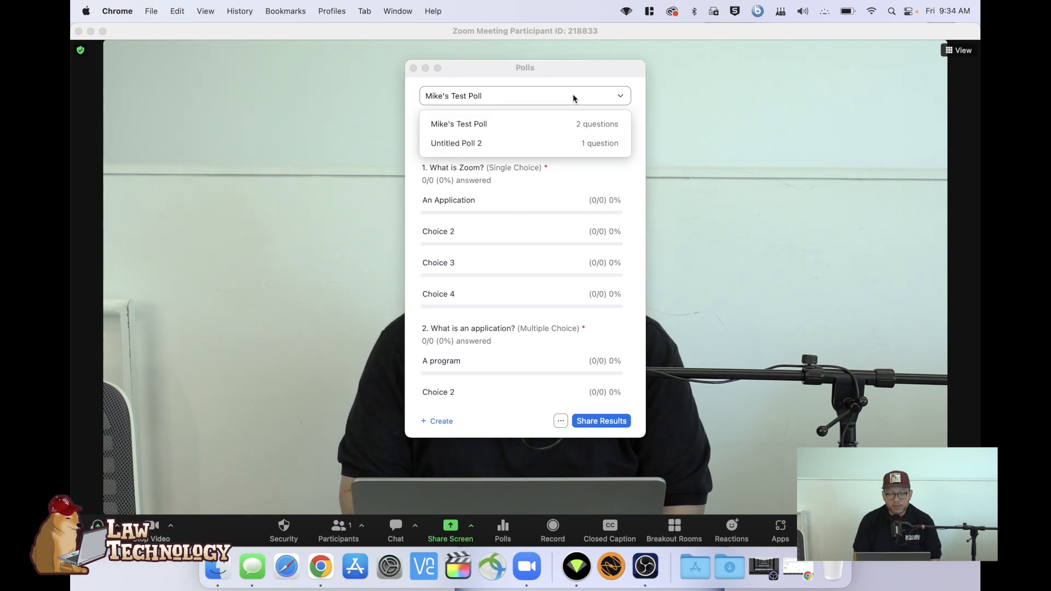
{"action": "left_click", "coordinate": [544, 141]}
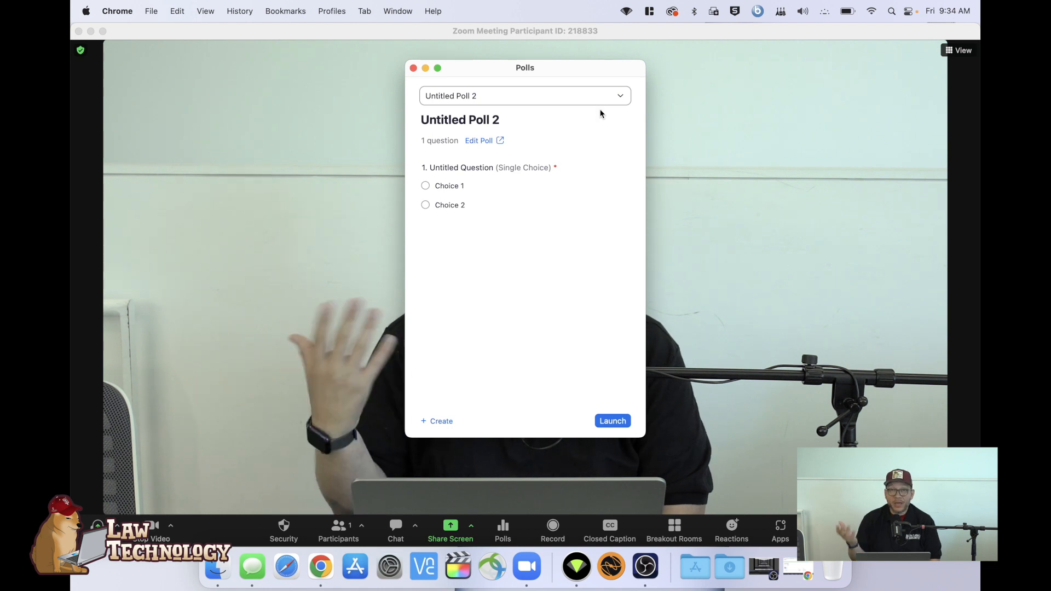
{"action": "left_click", "coordinate": [613, 421]}
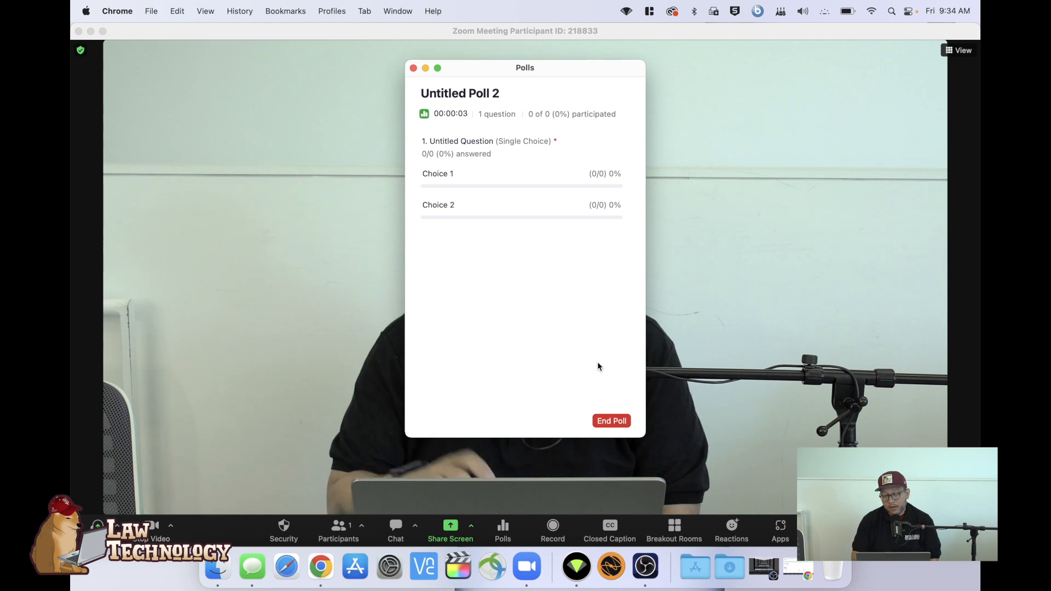
Step: End "Untitled Poll 2" and share its results only briefly, stopping the sharing again
{"action": "left_click", "coordinate": [611, 420]}
{"action": "left_click", "coordinate": [590, 424]}
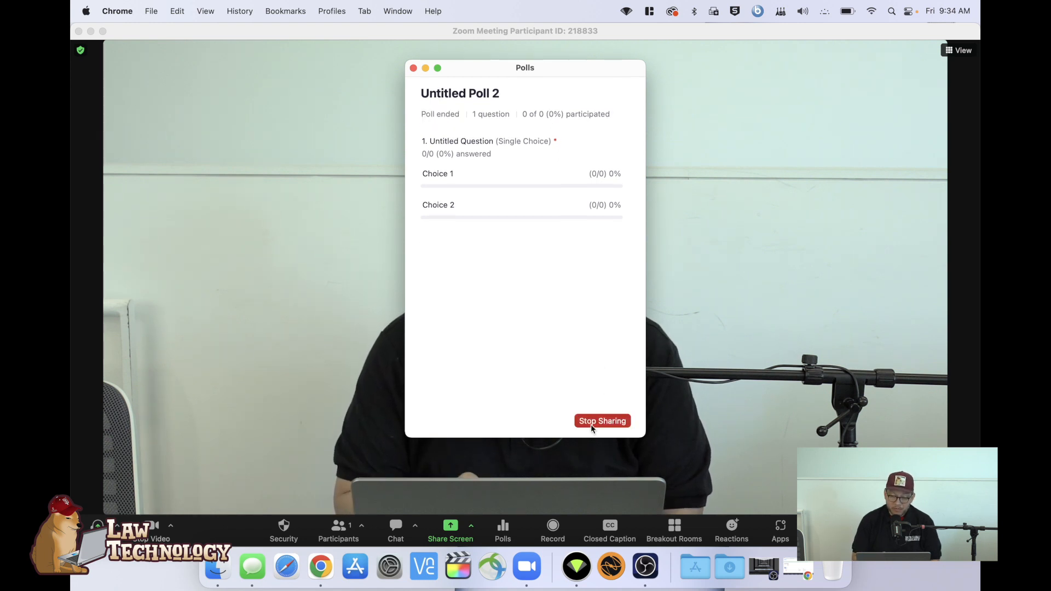
{"action": "left_click", "coordinate": [590, 424]}
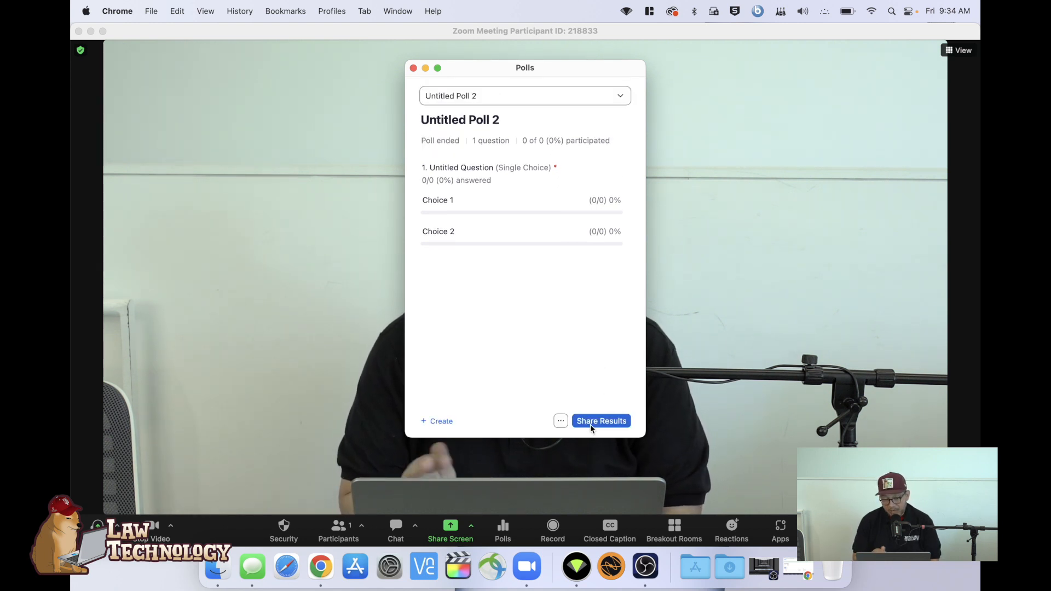